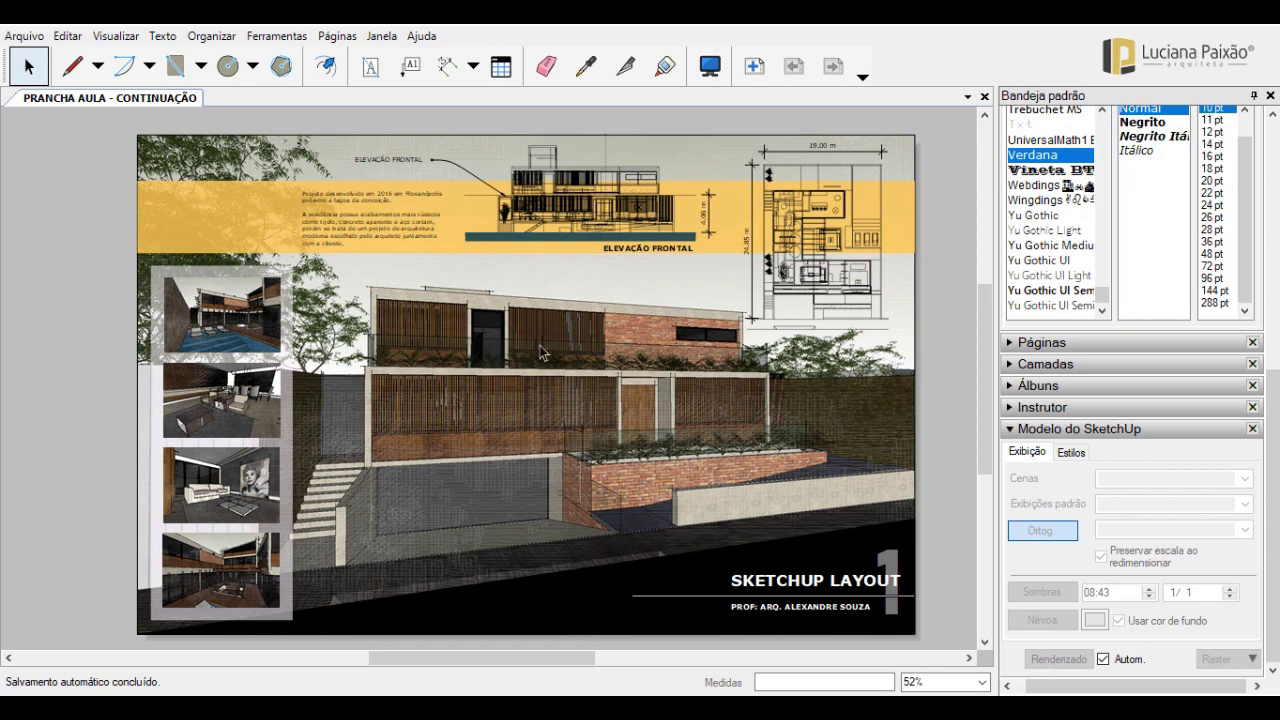
- In SketchUp, orbit the model and switch through VISTA AREA INTERNA to the CORTE scene
scroll(538, 333, "down", 2)
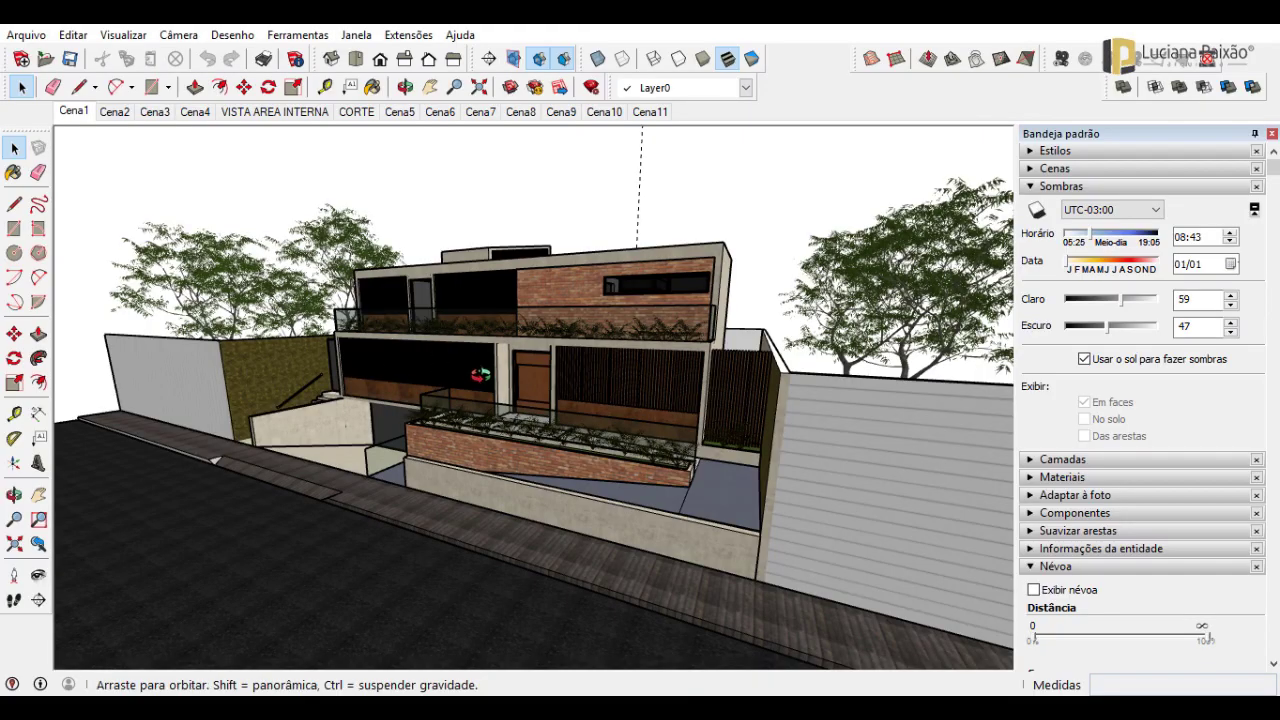
mouse_move(560, 470)
middle_mouse_down()
mouse_move(678, 492)
mouse_move(607, 334)
mouse_move(673, 421)
mouse_move(330, 443)
mouse_move(420, 400)
mouse_move(451, 321)
middle_mouse_up()
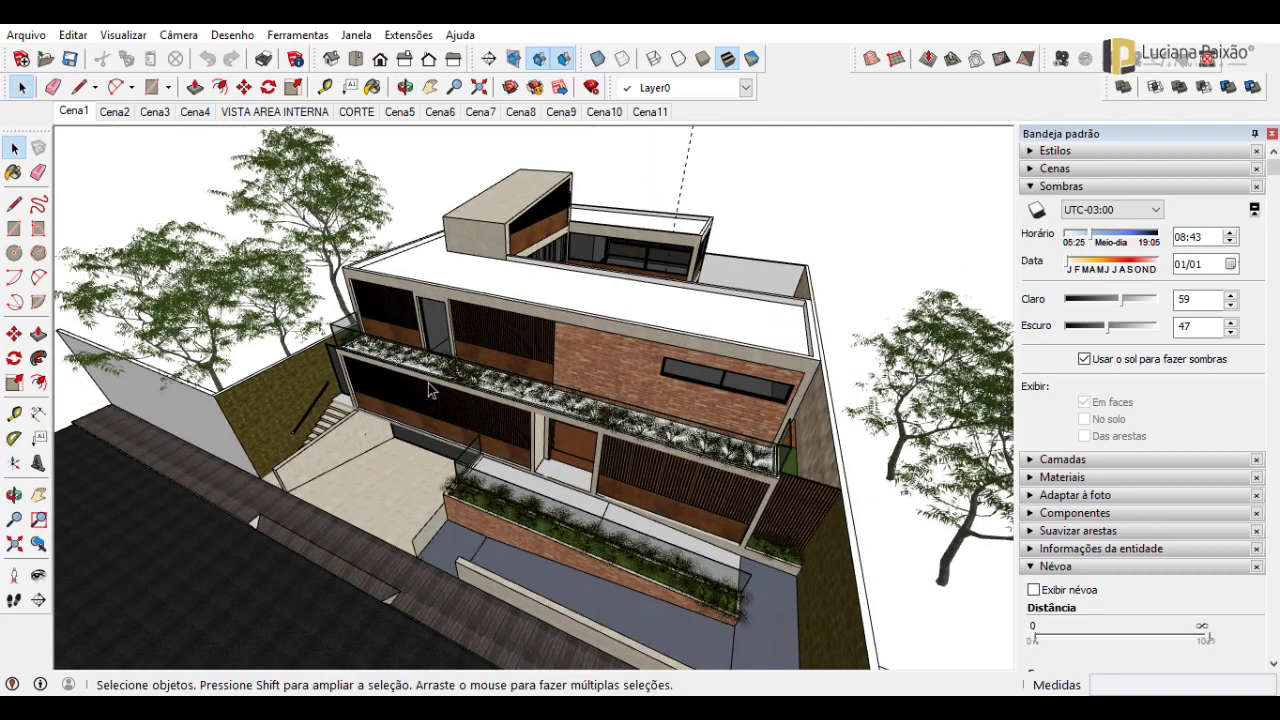
left_click(290, 114)
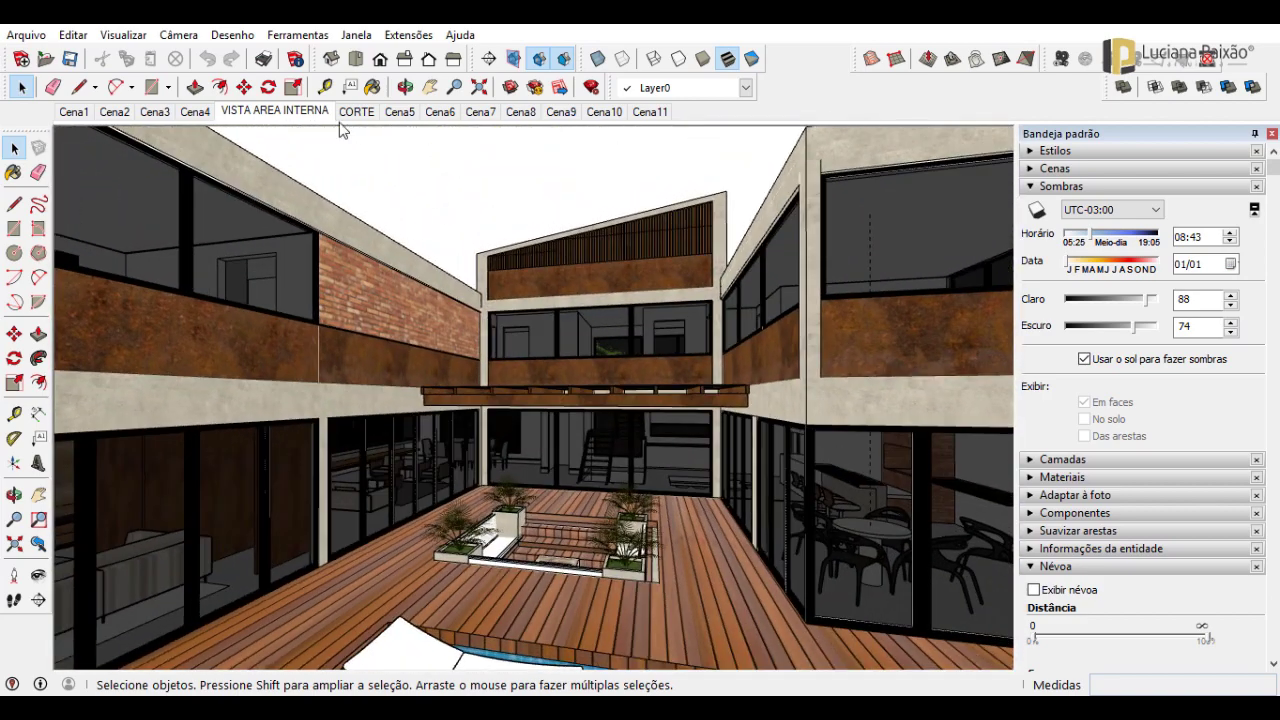
left_click(357, 113)
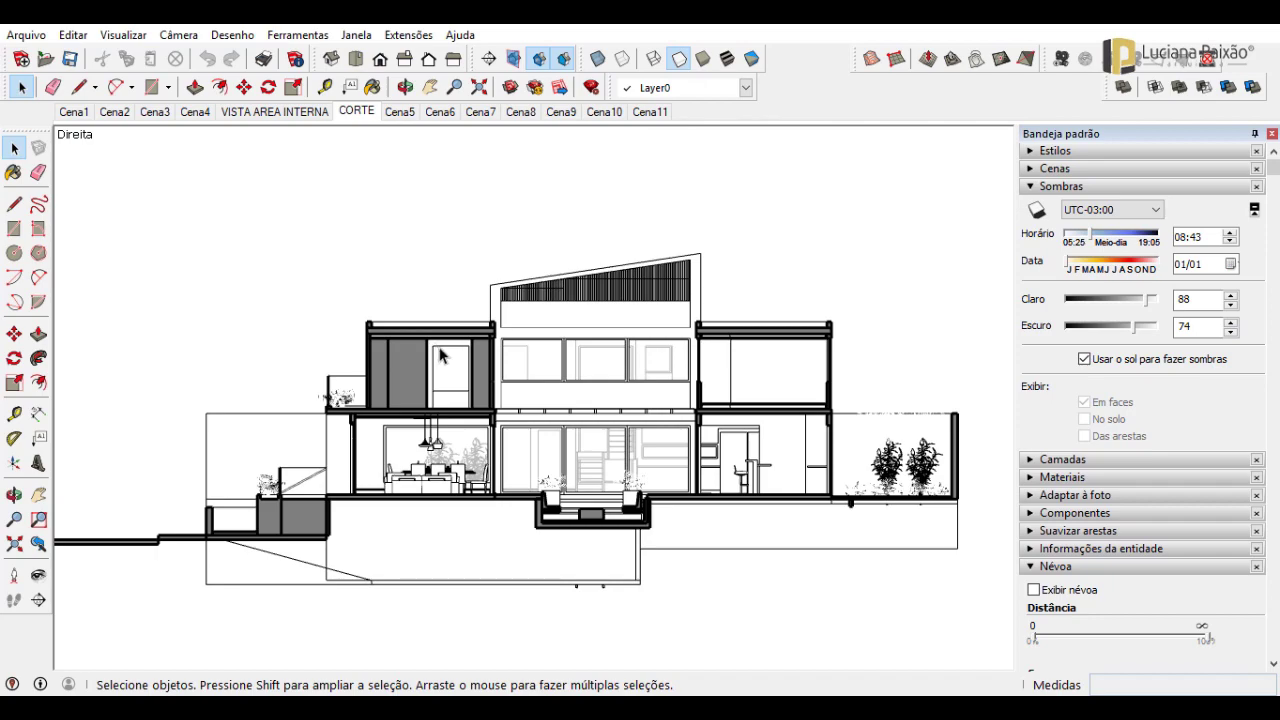
- Orbit around the cut house, then return to the flat right-side section elevation
mouse_move(443, 352)
middle_mouse_down()
mouse_move(470, 432)
mouse_move(611, 378)
middle_mouse_up()
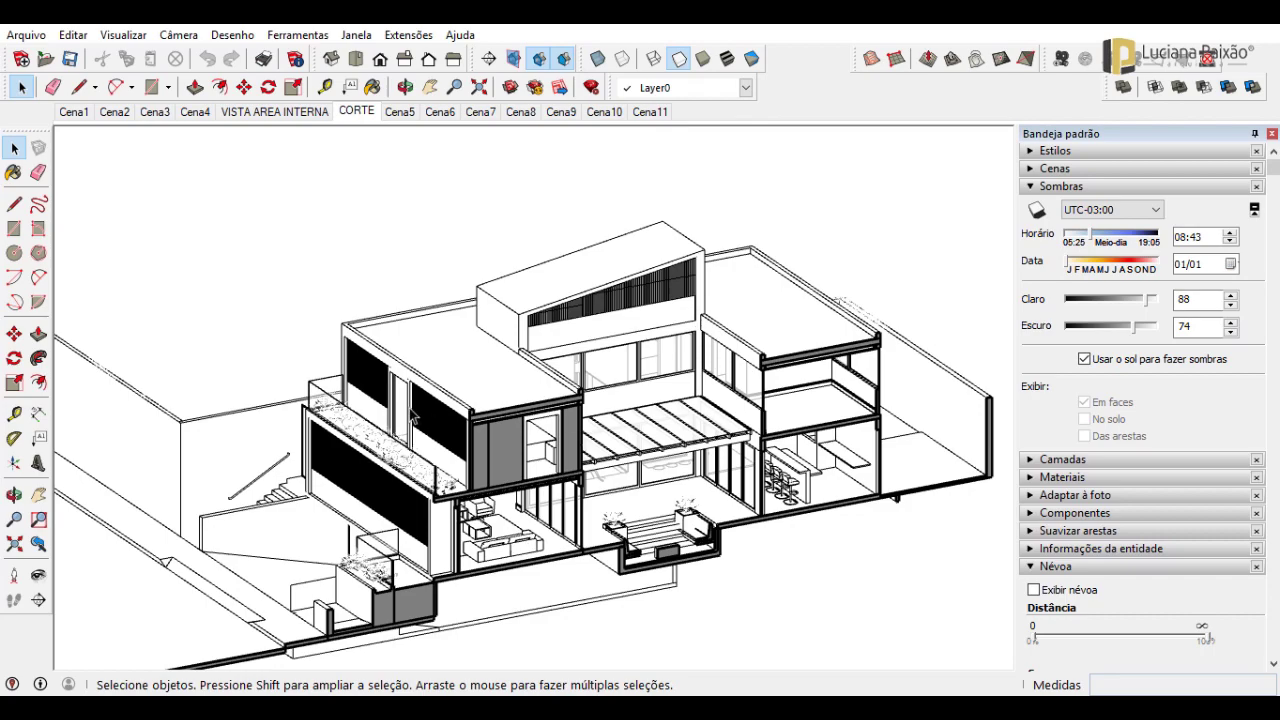
mouse_move(410, 417)
middle_mouse_down()
mouse_move(786, 426)
mouse_move(616, 396)
middle_mouse_up()
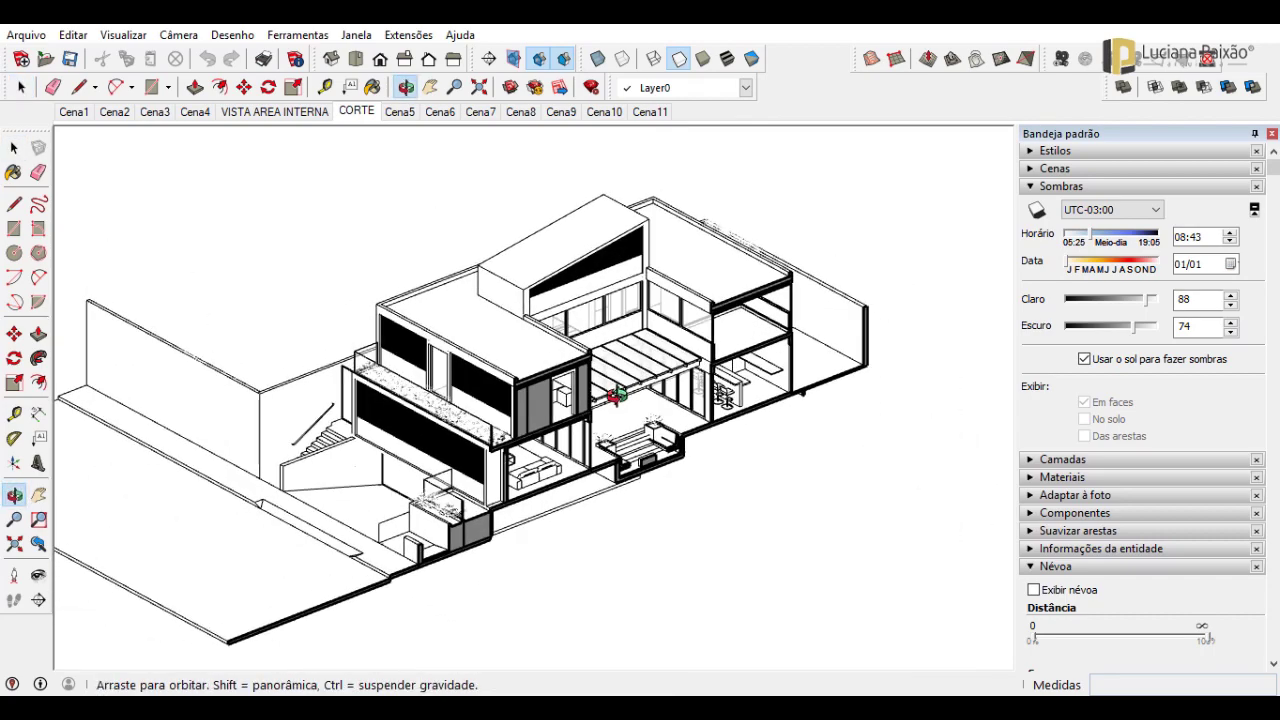
key("space")
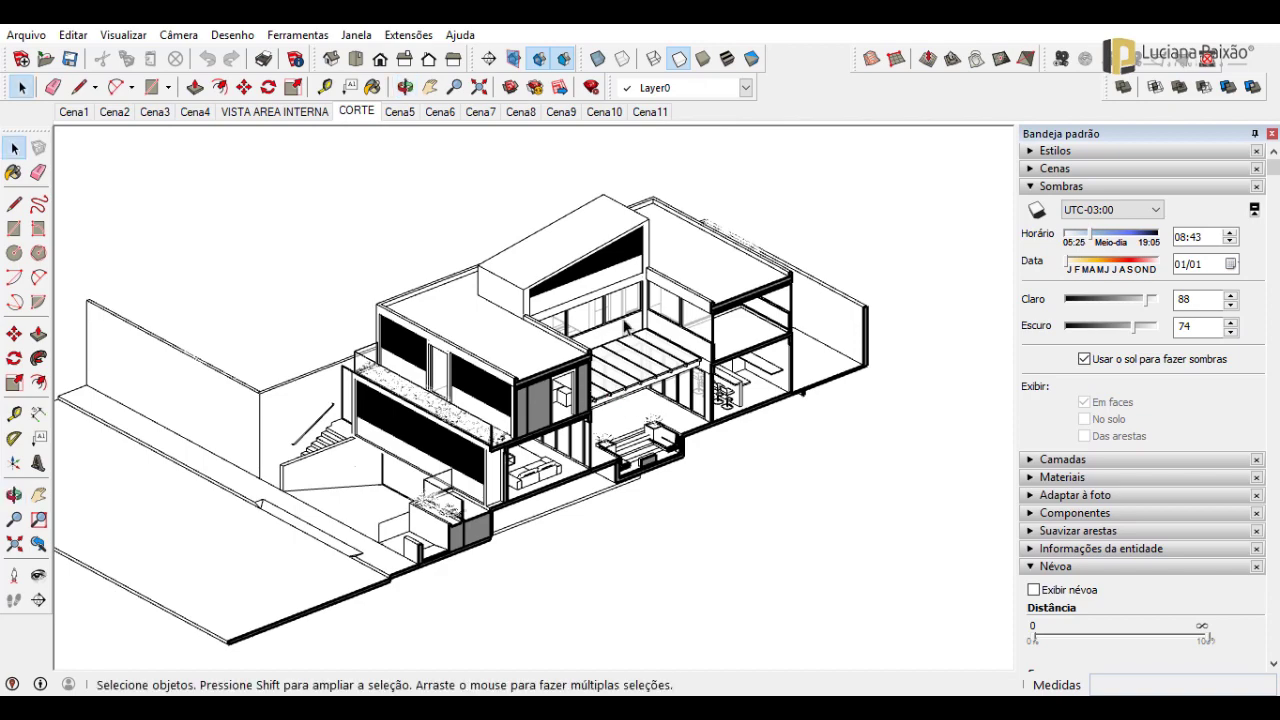
scroll(622, 328, "up", 2)
middle_click_drag(463, 527, 372, 298)
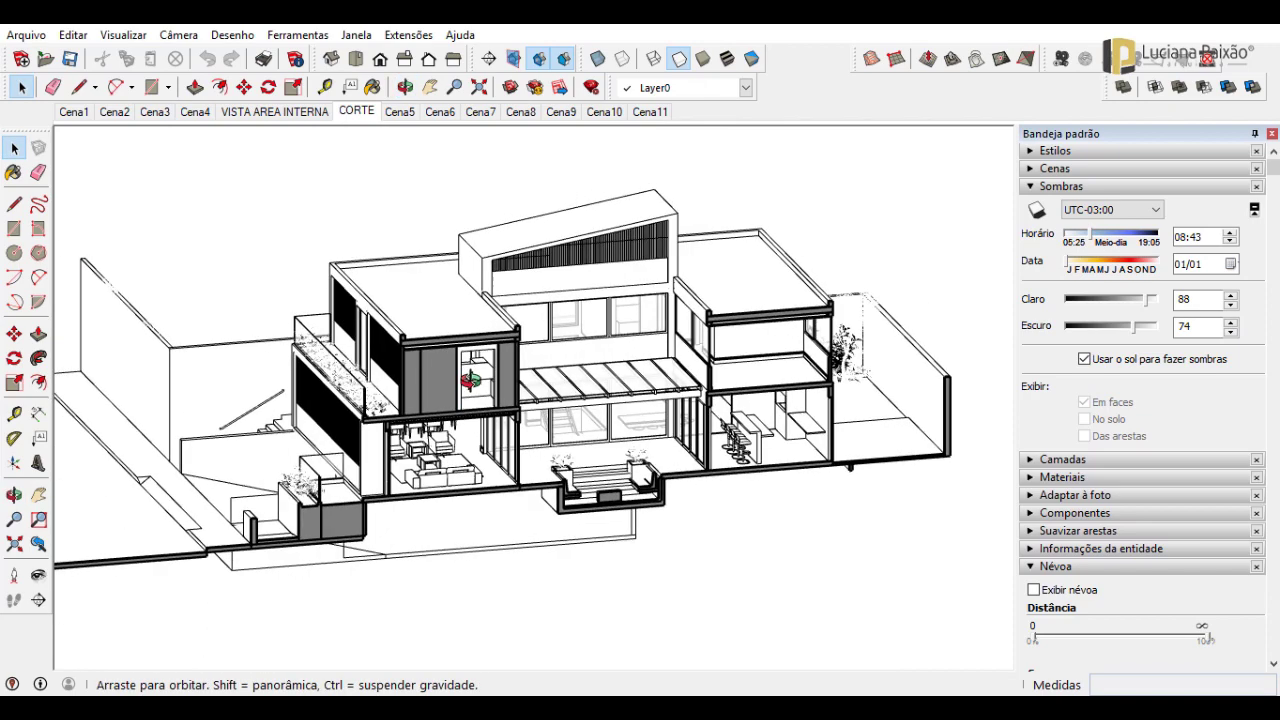
key("space")
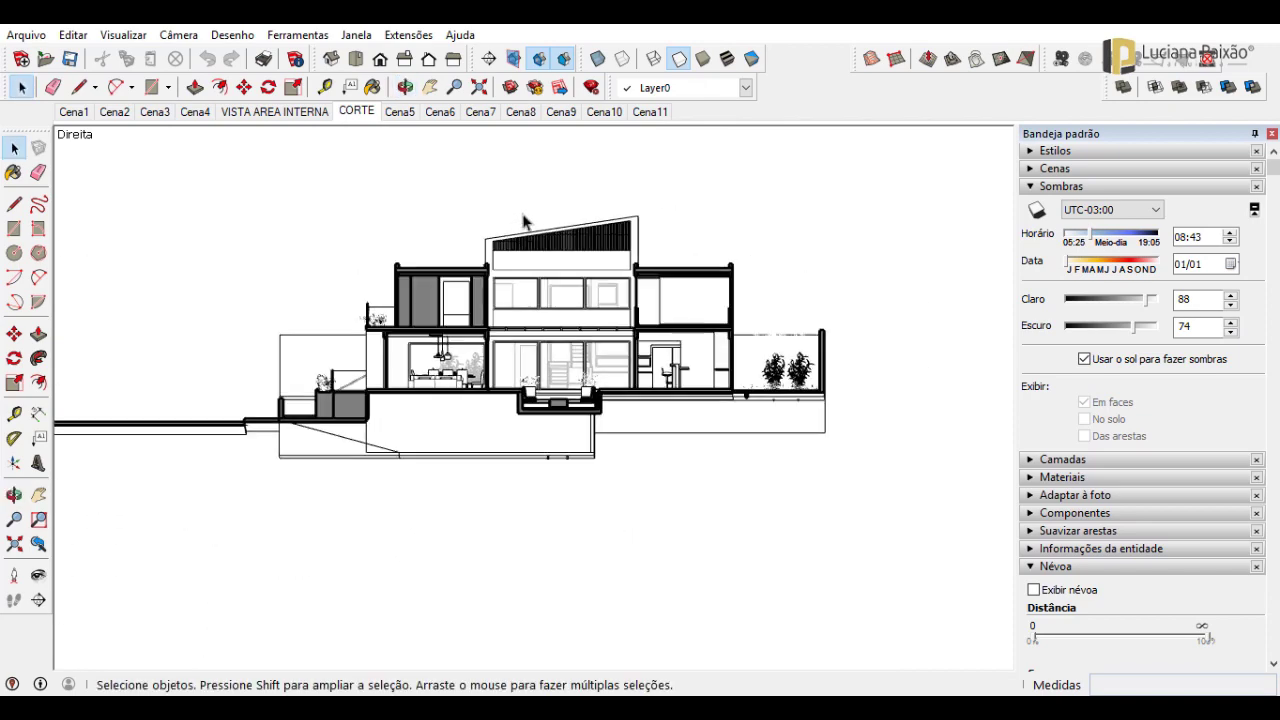
scroll(540, 275, "down", 3)
mouse_move(540, 275)
middle_mouse_down()
mouse_move(645, 360)
mouse_move(497, 199)
mouse_move(498, 277)
middle_mouse_up()
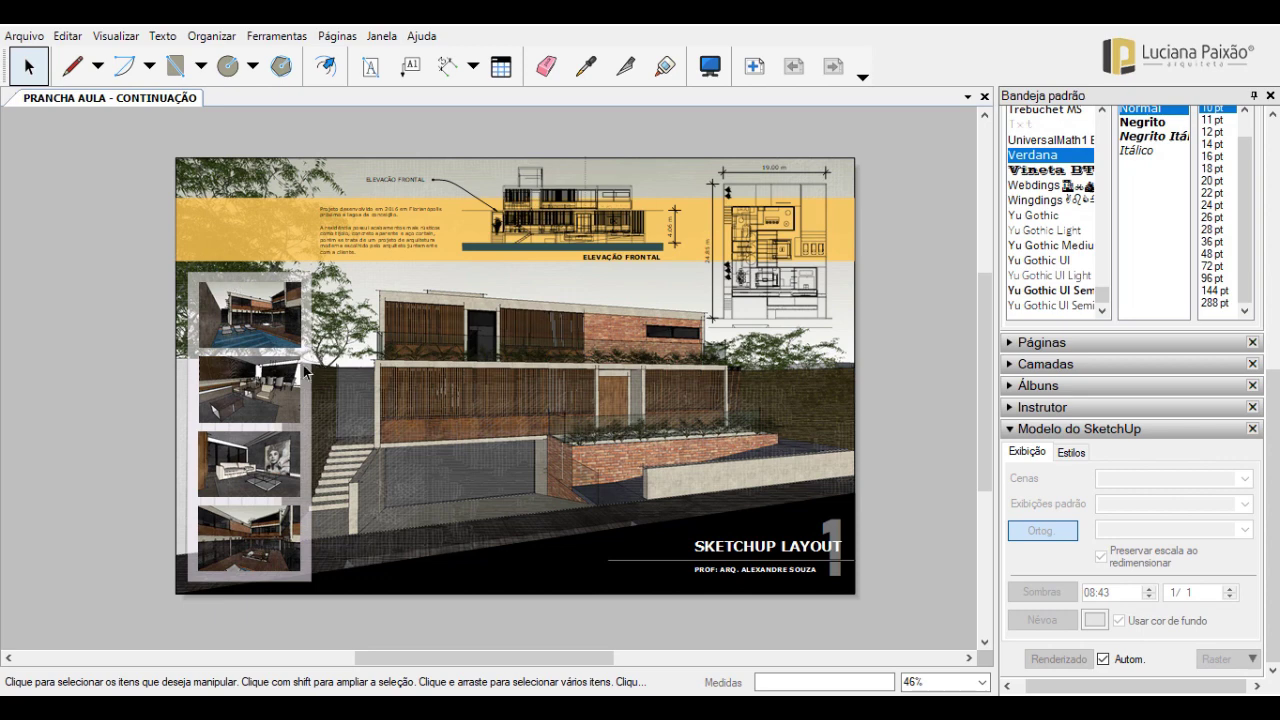
- Select and deselect the yellow elevation band and the SKETCHUP LAYOUT title on the board
left_click(275, 225)
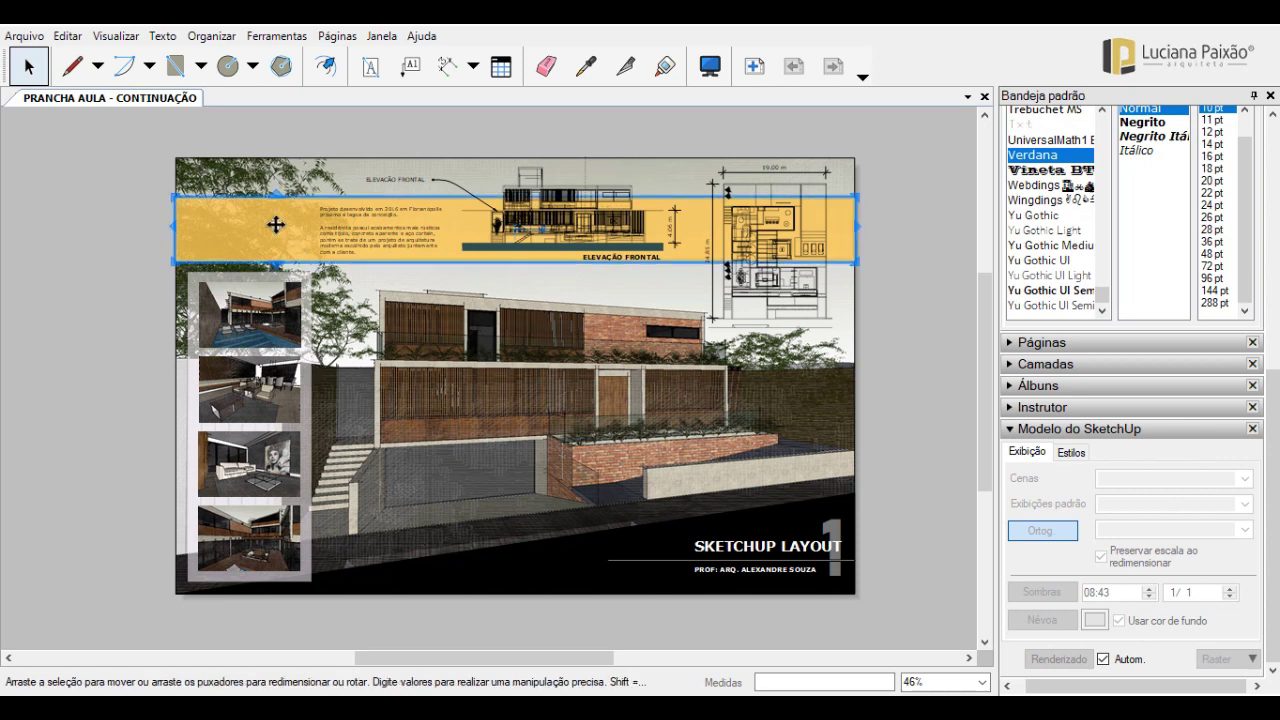
left_click(137, 238)
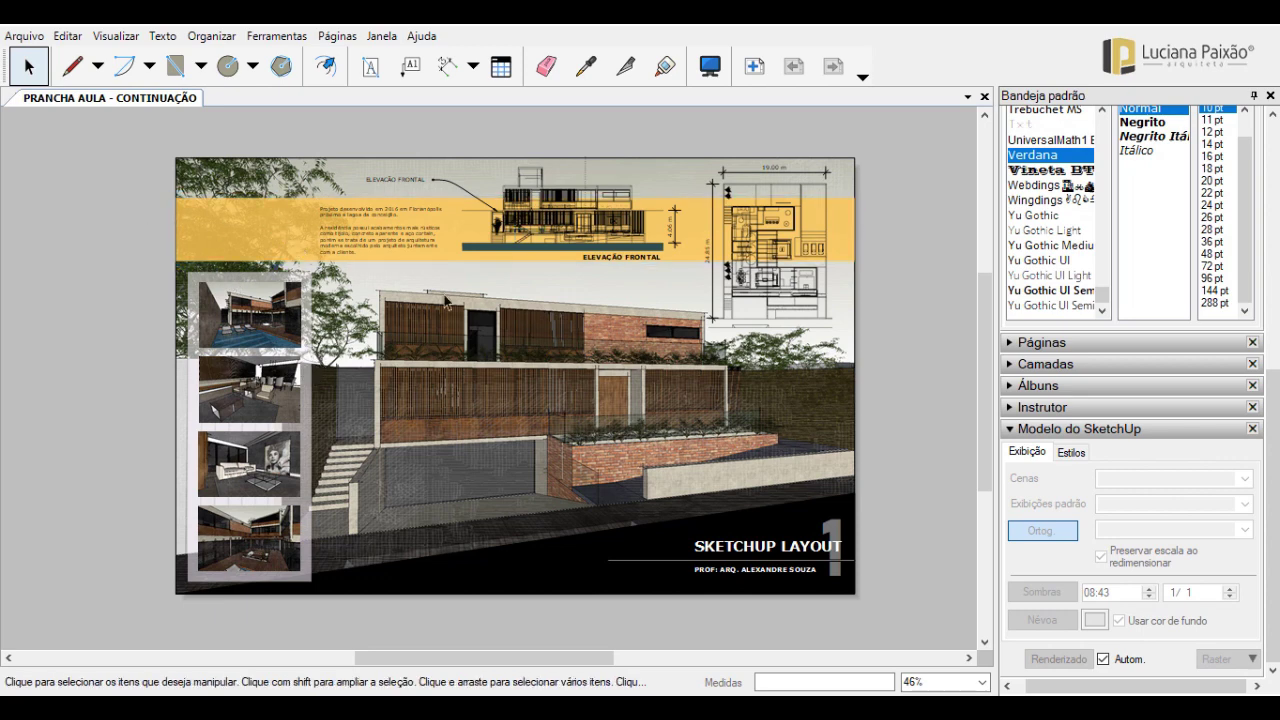
left_click(720, 550)
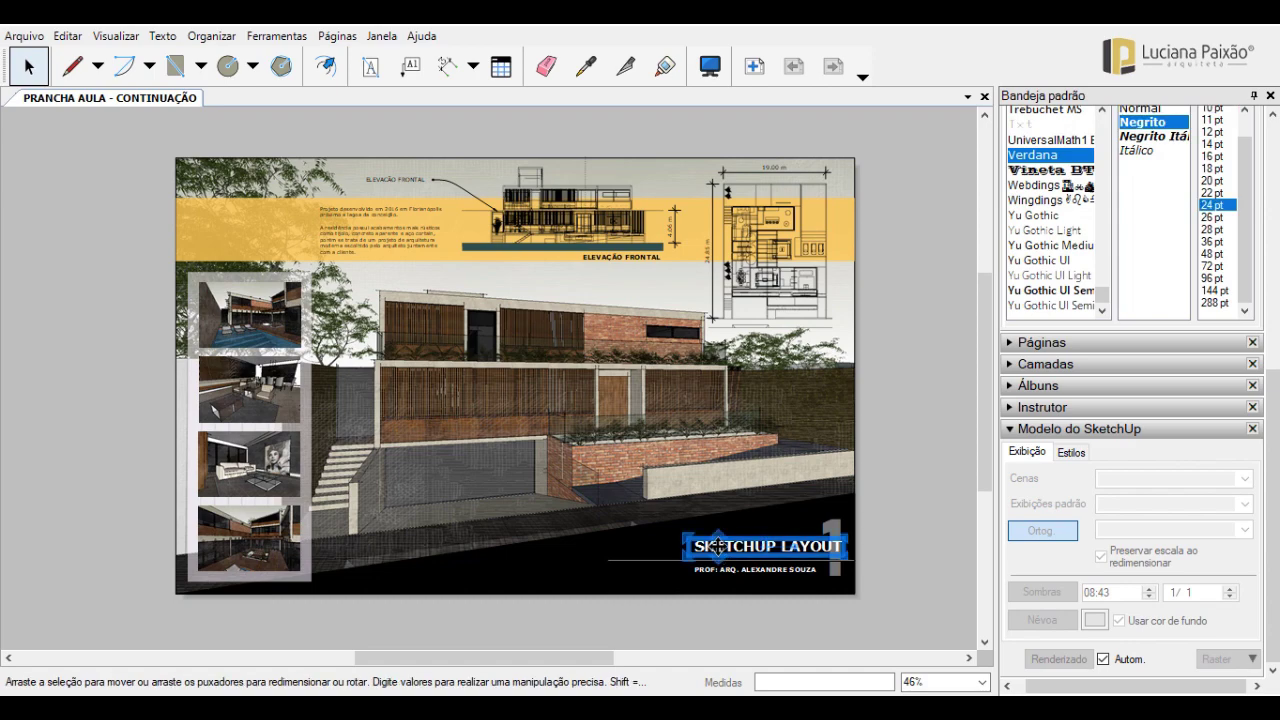
left_click(692, 622)
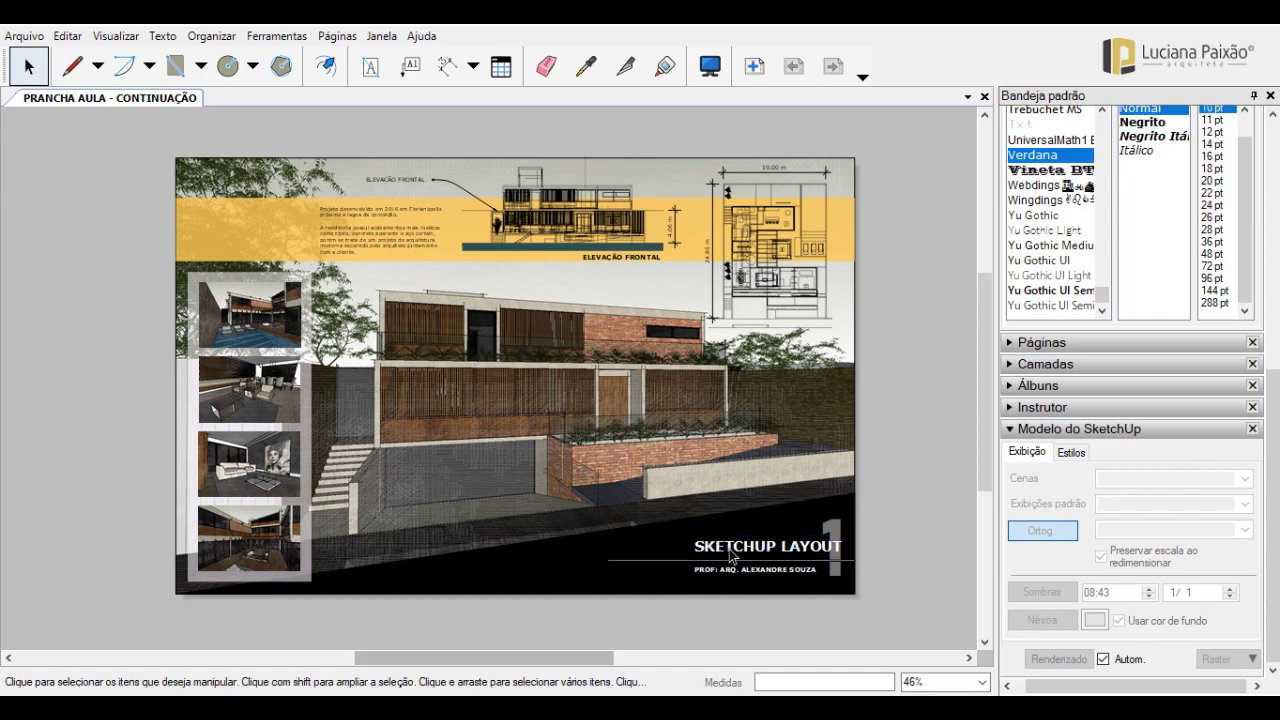
- Zoom in and out across the board to review its elevation, plan and facade images
scroll(821, 586, "up", 1)
scroll(845, 555, "up", 1)
scroll(862, 562, "down", 1)
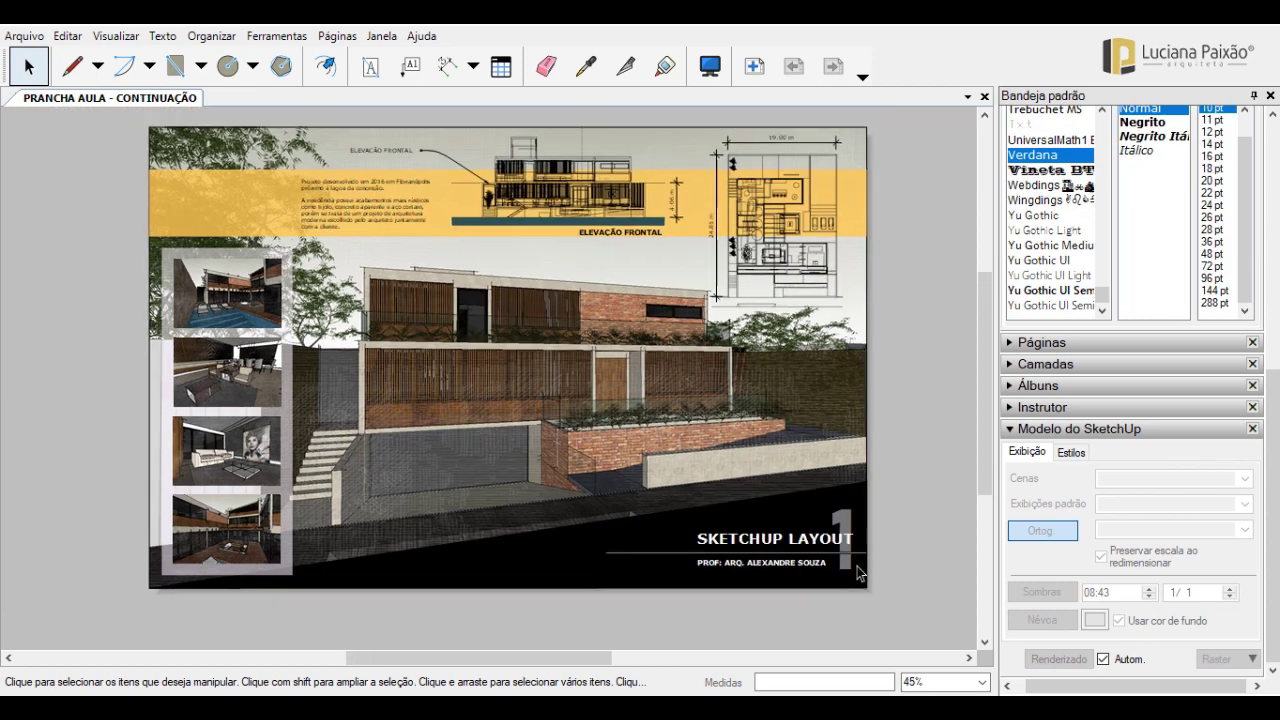
scroll(857, 566, "down", 1)
scroll(719, 497, "up", 1)
scroll(800, 510, "down", 1)
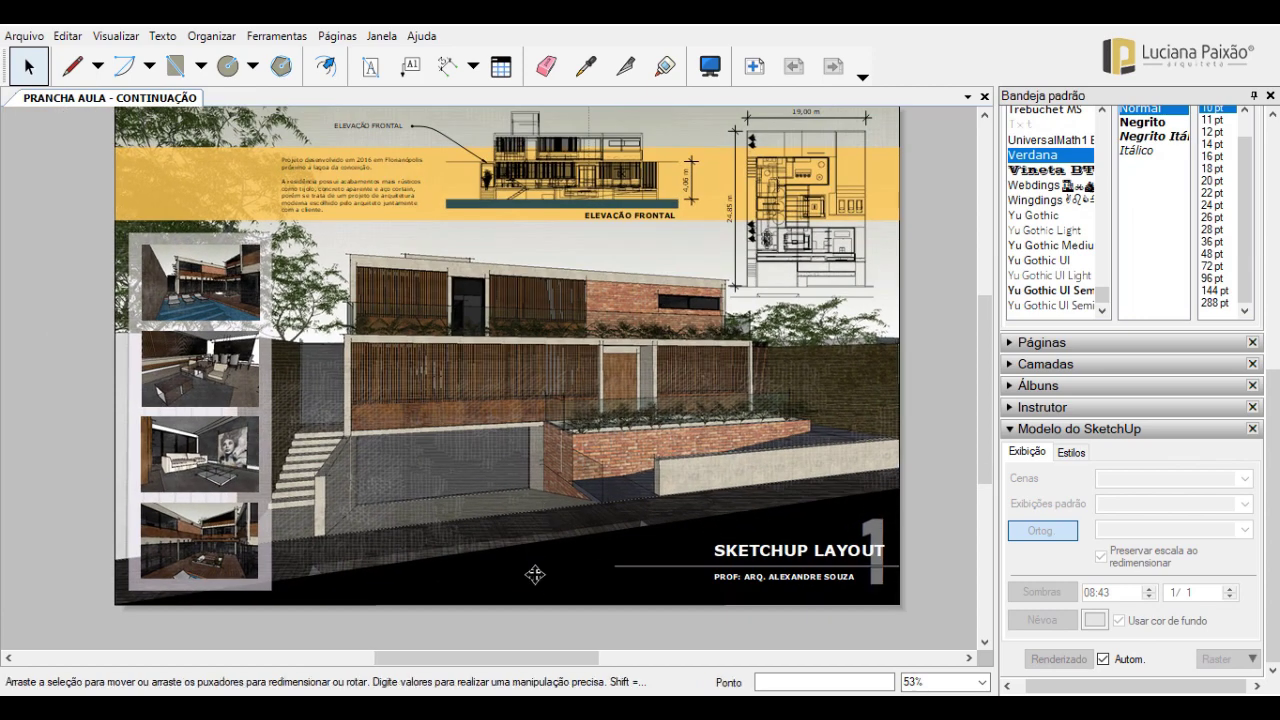
left_click(544, 504)
left_click(515, 609)
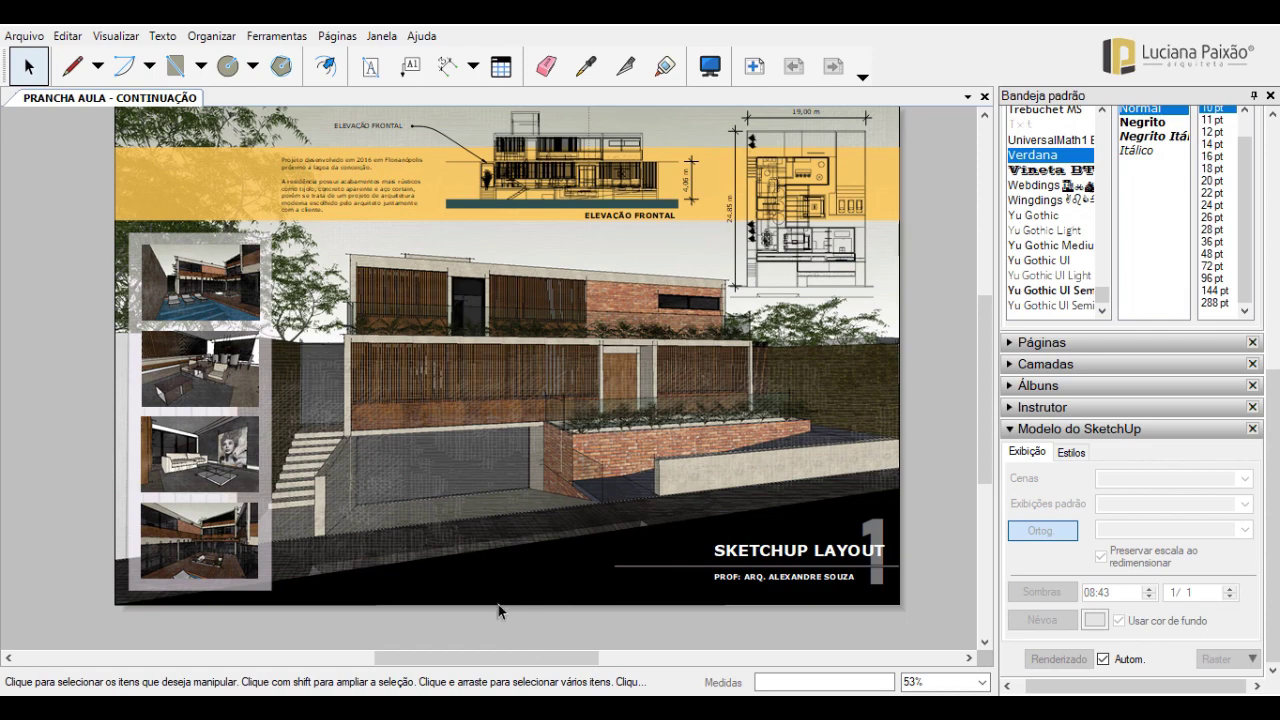
scroll(617, 562, "down", 1)
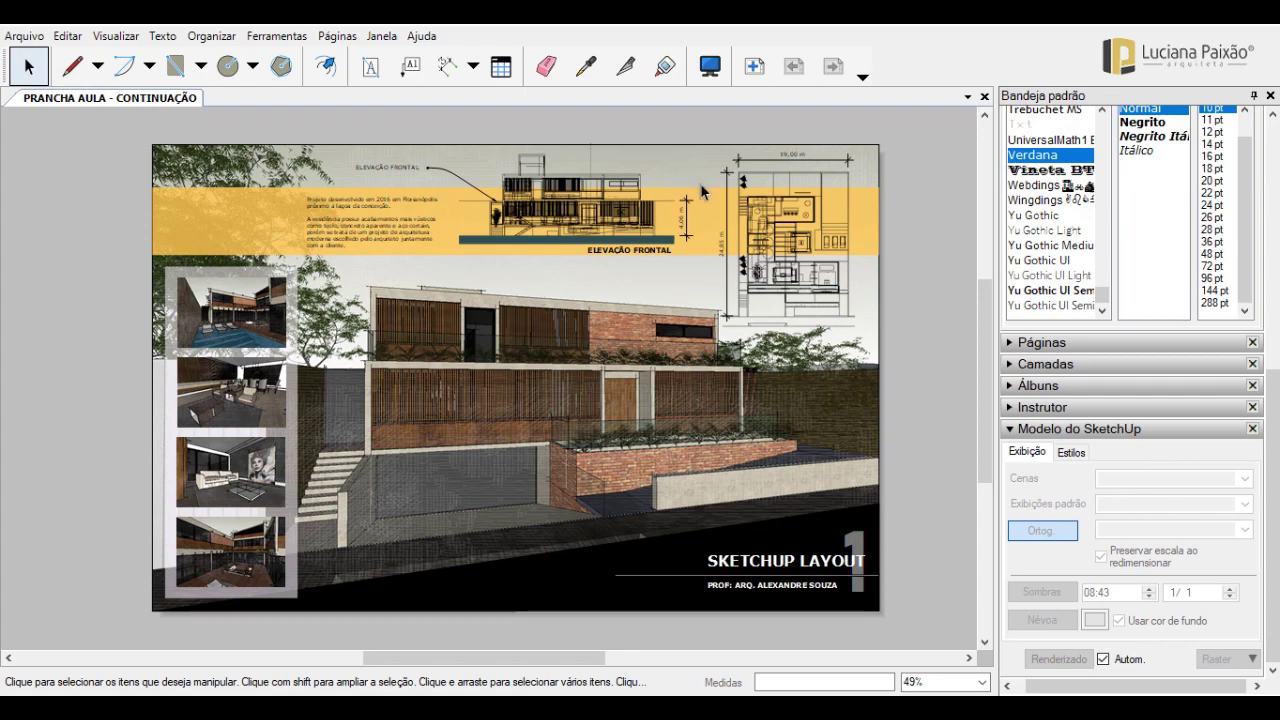
- Zoom into the front elevation, zoom back out, and select its Cena10 Frontal 1:200 viewport
scroll(702, 190, "up", 1)
scroll(690, 189, "up", 1)
scroll(660, 188, "up", 1)
scroll(648, 187, "up", 1)
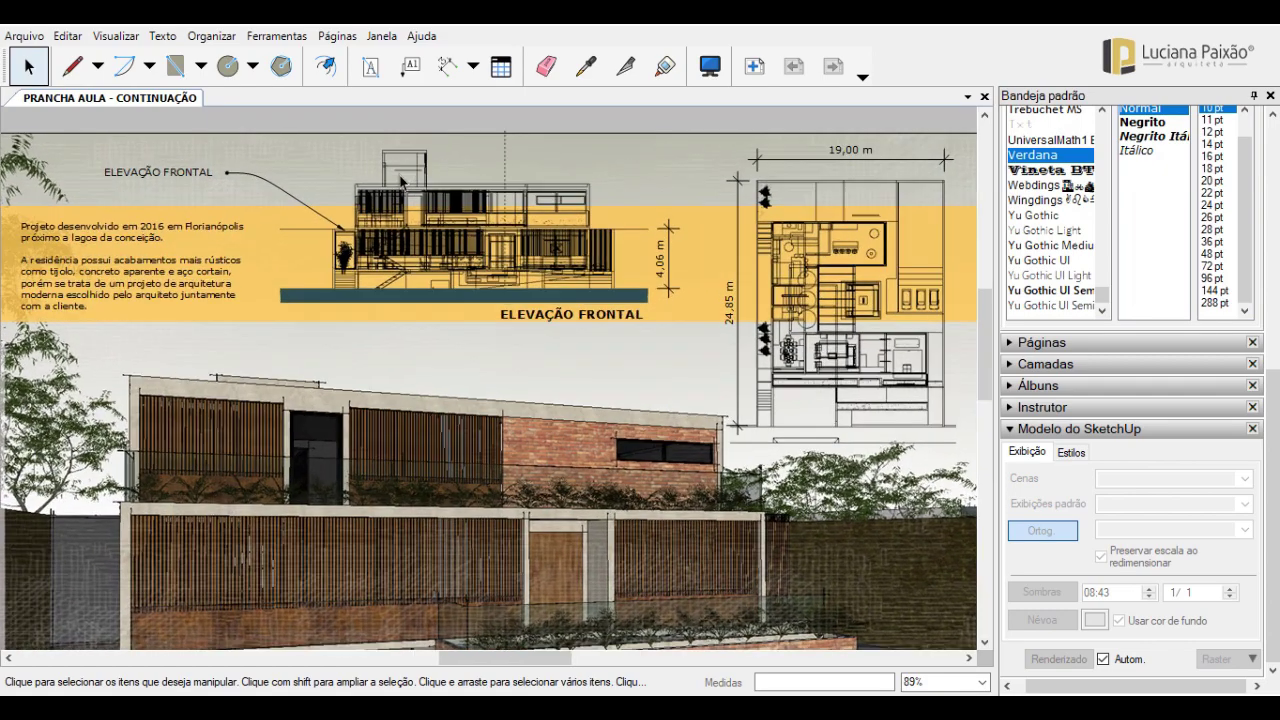
scroll(640, 225, "down", 1)
scroll(640, 225, "down", 1)
scroll(645, 222, "down", 1)
left_click(645, 220)
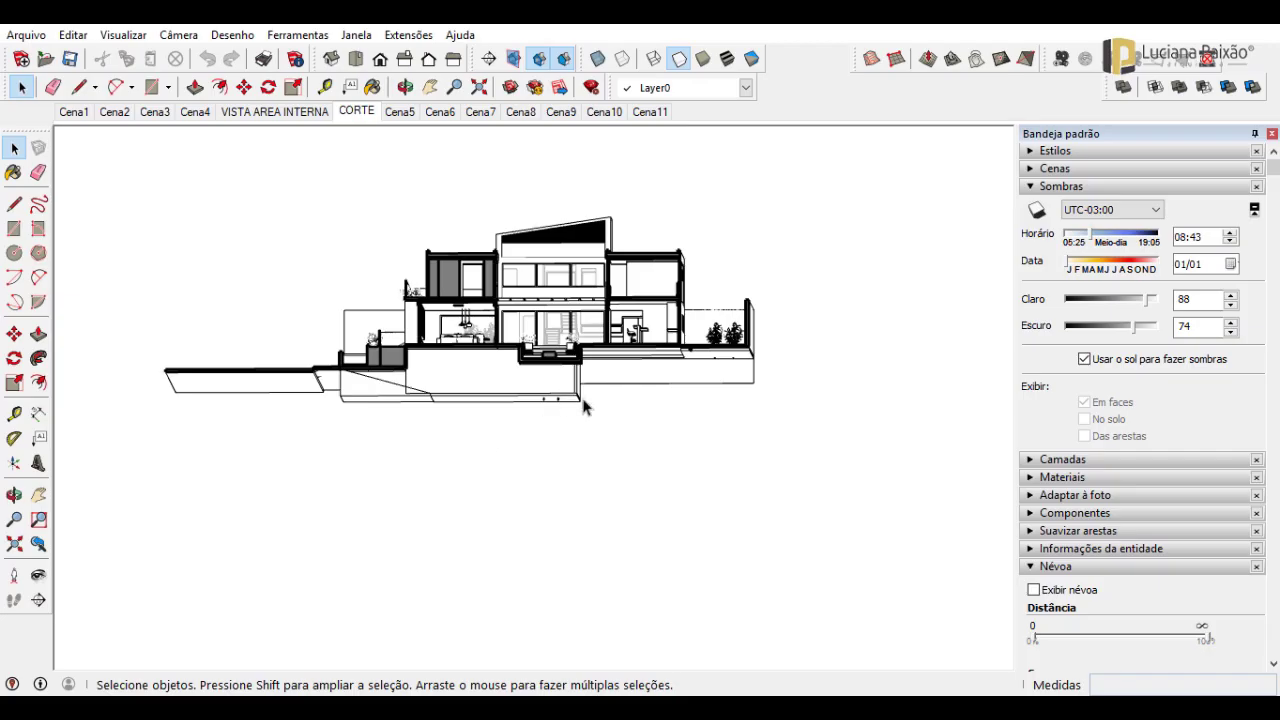
- Orbit the CORTE section in SketchUp, then copy the elevation viewport to the left of the LayOut sheet
mouse_move(622, 411)
middle_mouse_down()
mouse_move(663, 477)
mouse_move(737, 397)
middle_mouse_up()
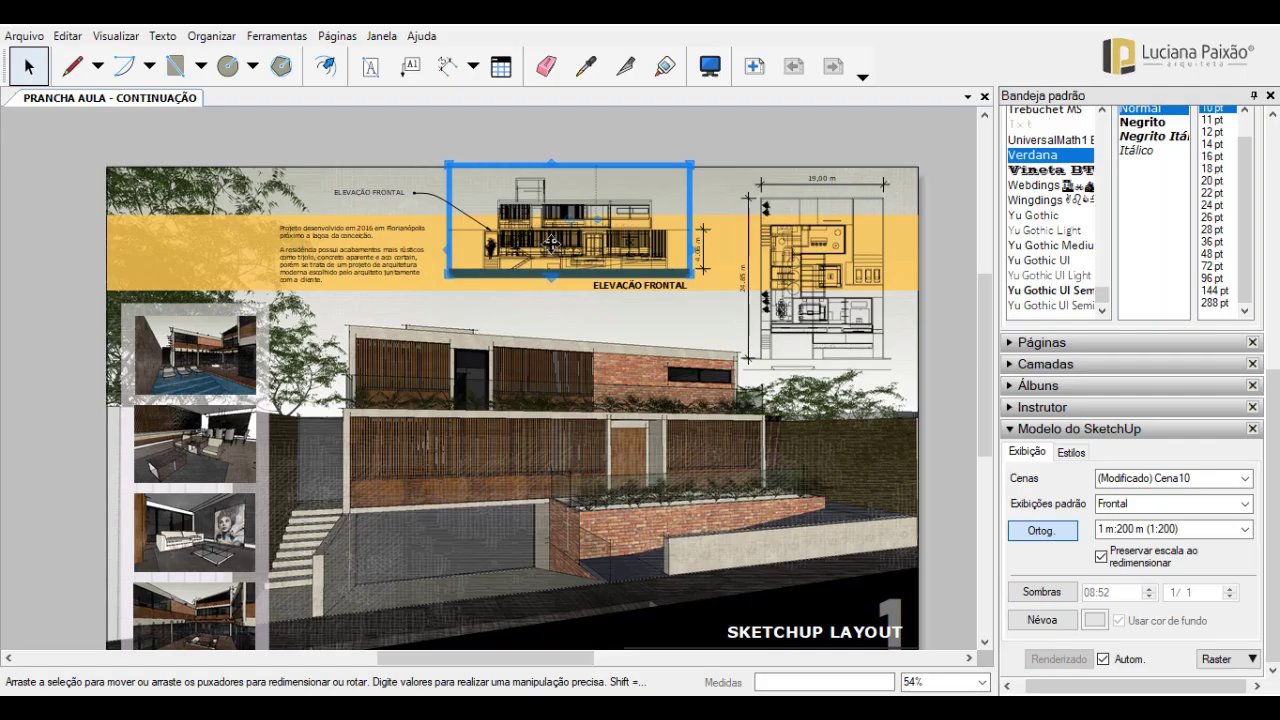
left_click_drag(550, 242, 6, 256)
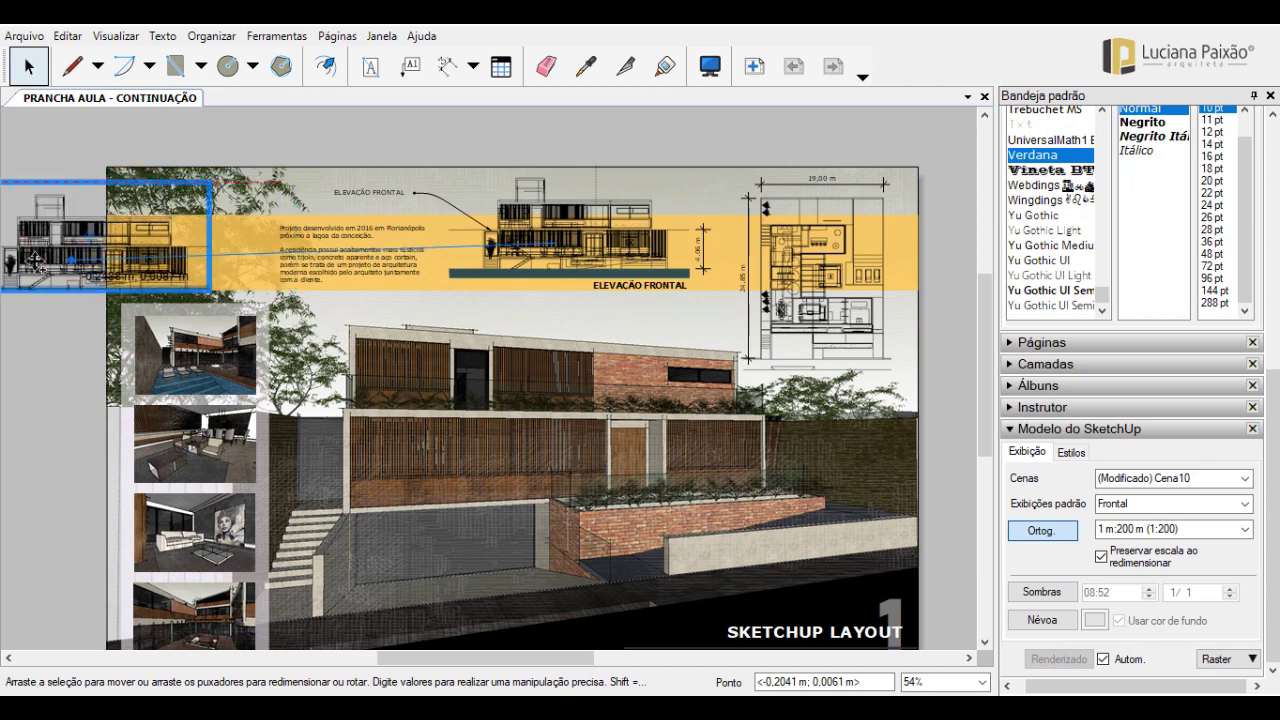
- Set the copied viewport's SketchUp Model scene to CORTE
scroll(517, 255, "down", 2)
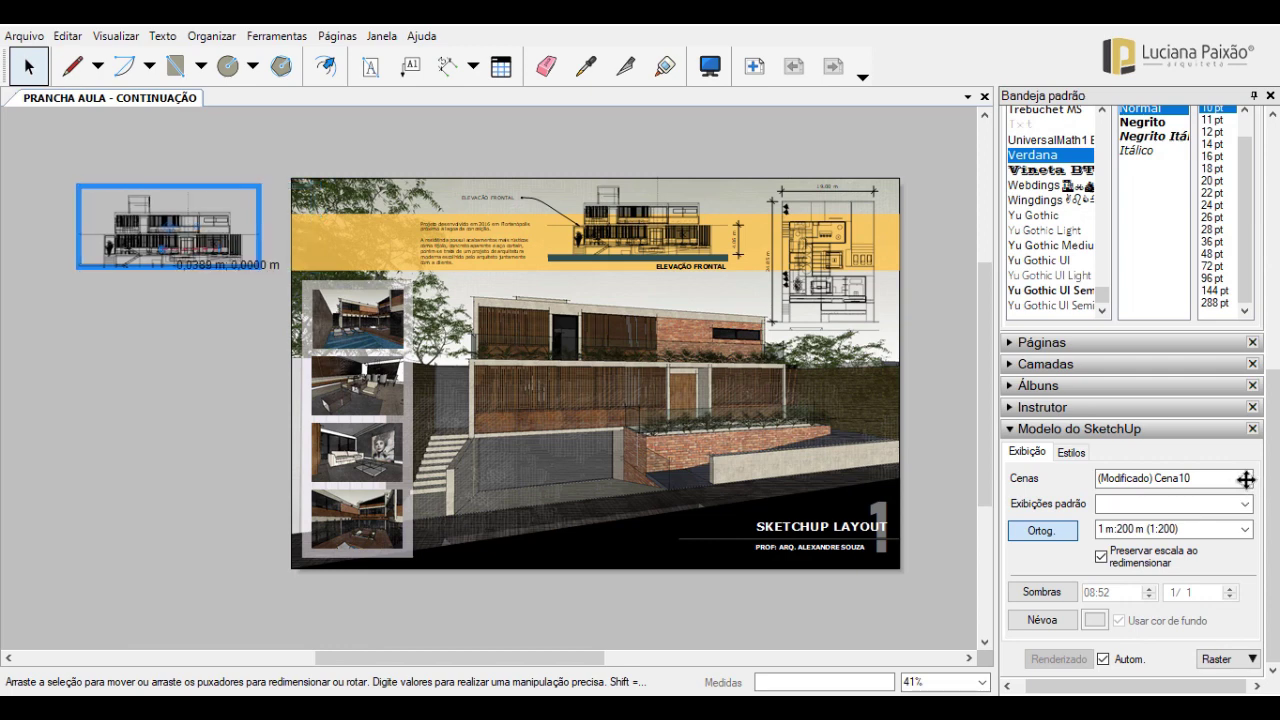
left_click(1245, 478)
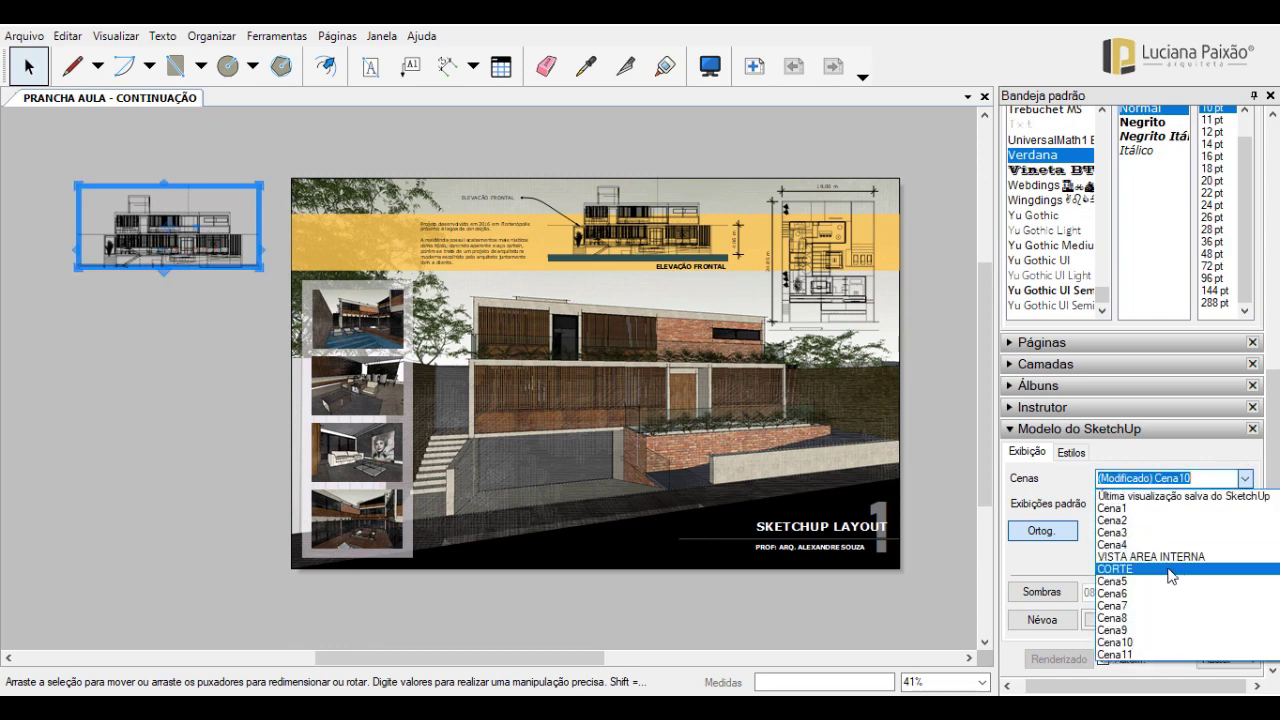
left_click(1172, 569)
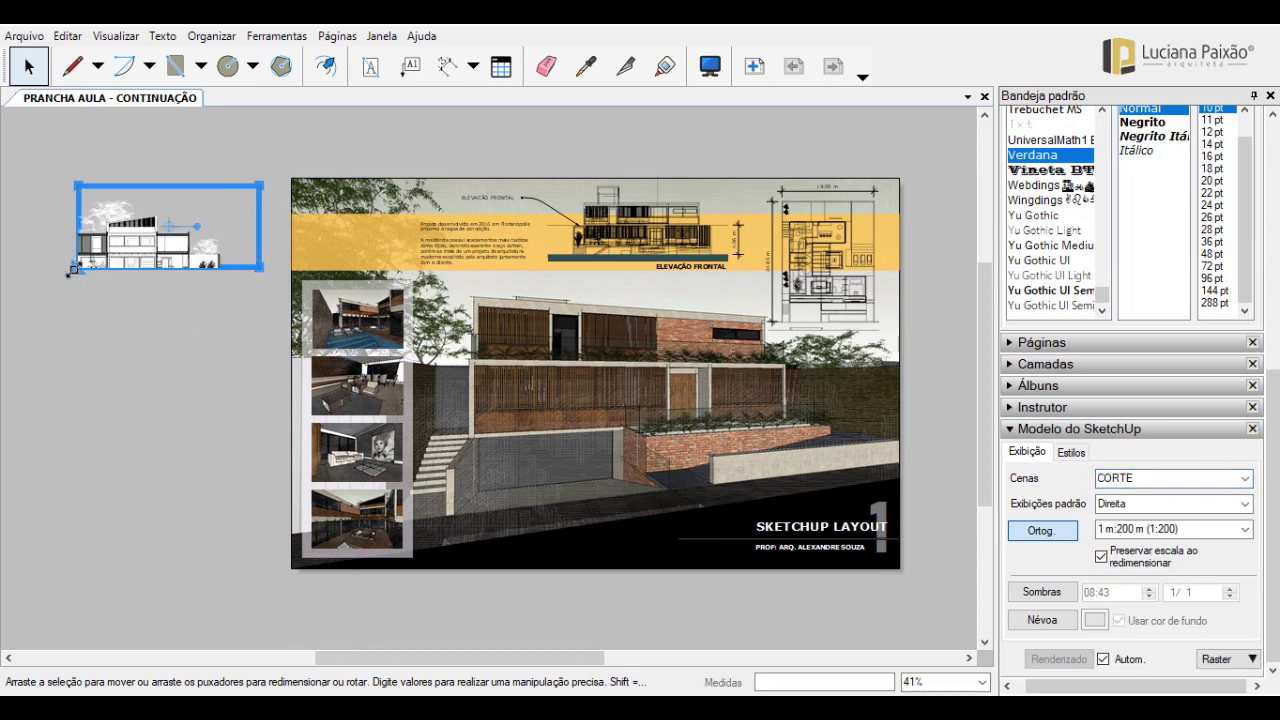
- Resize the section viewport and move it onto the board's top-left corner
left_click_drag(72, 270, 10, 322)
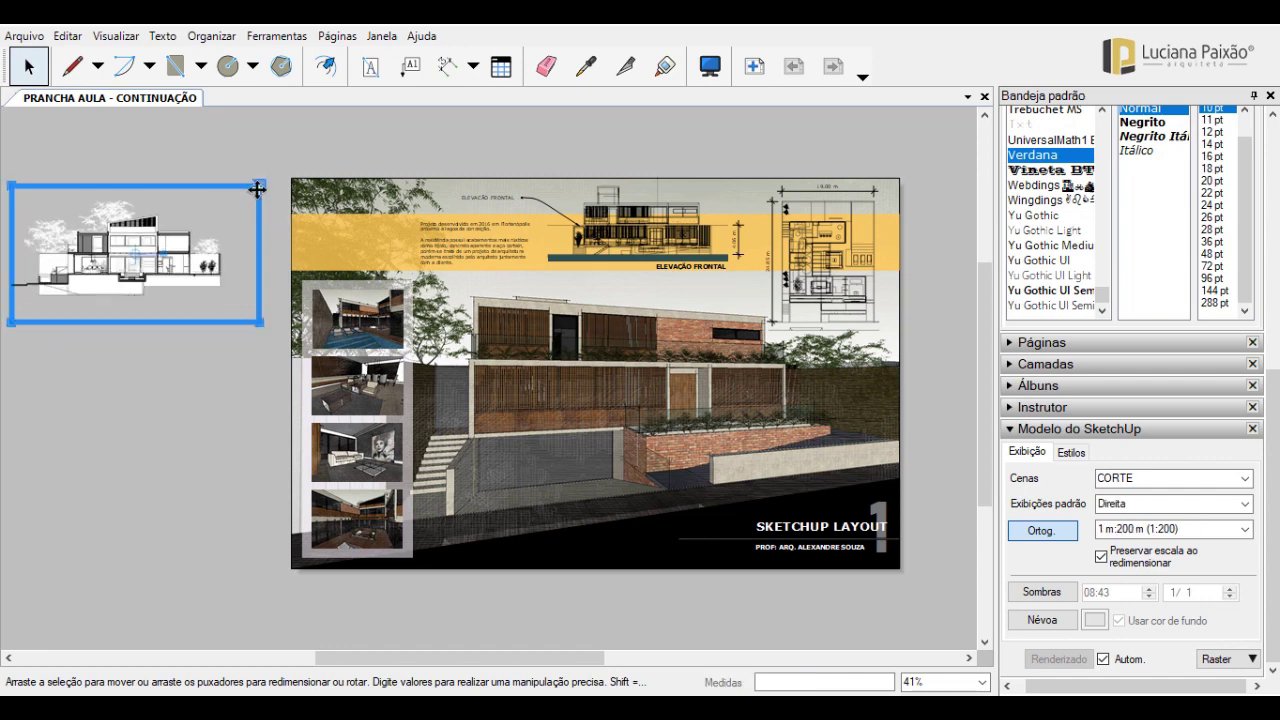
left_click_drag(257, 189, 233, 197)
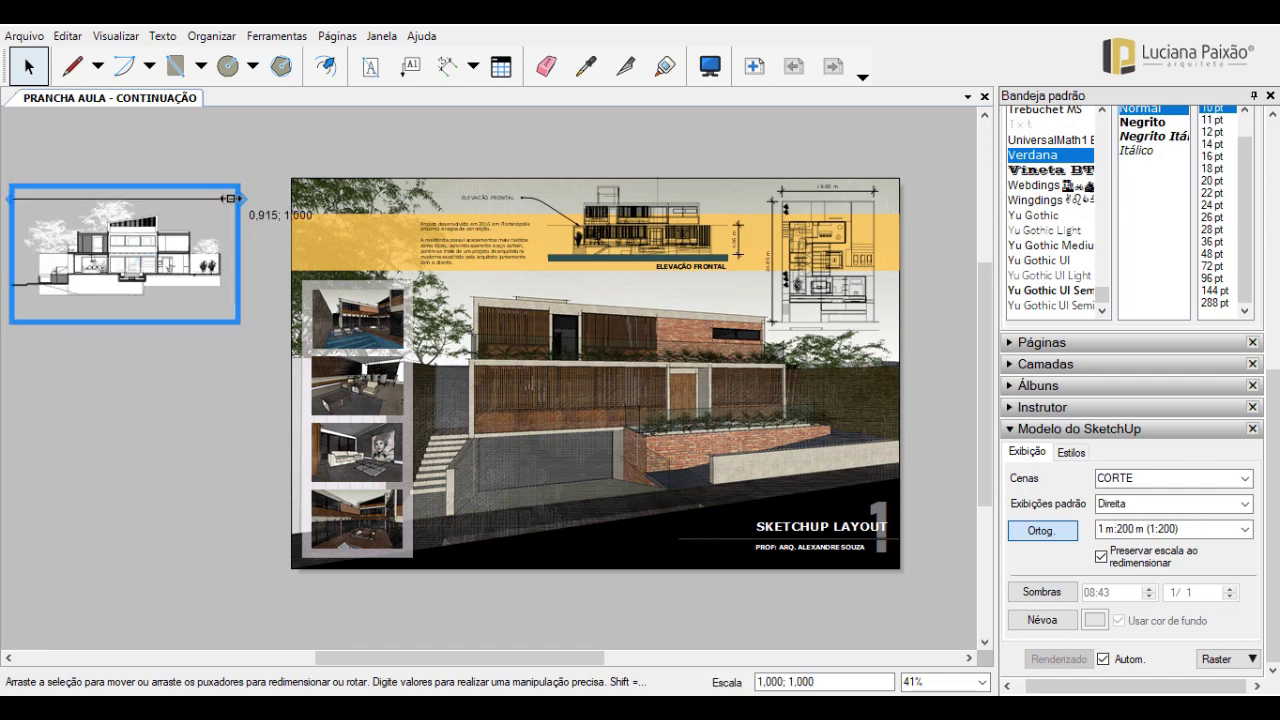
left_click(200, 403)
left_click(158, 278)
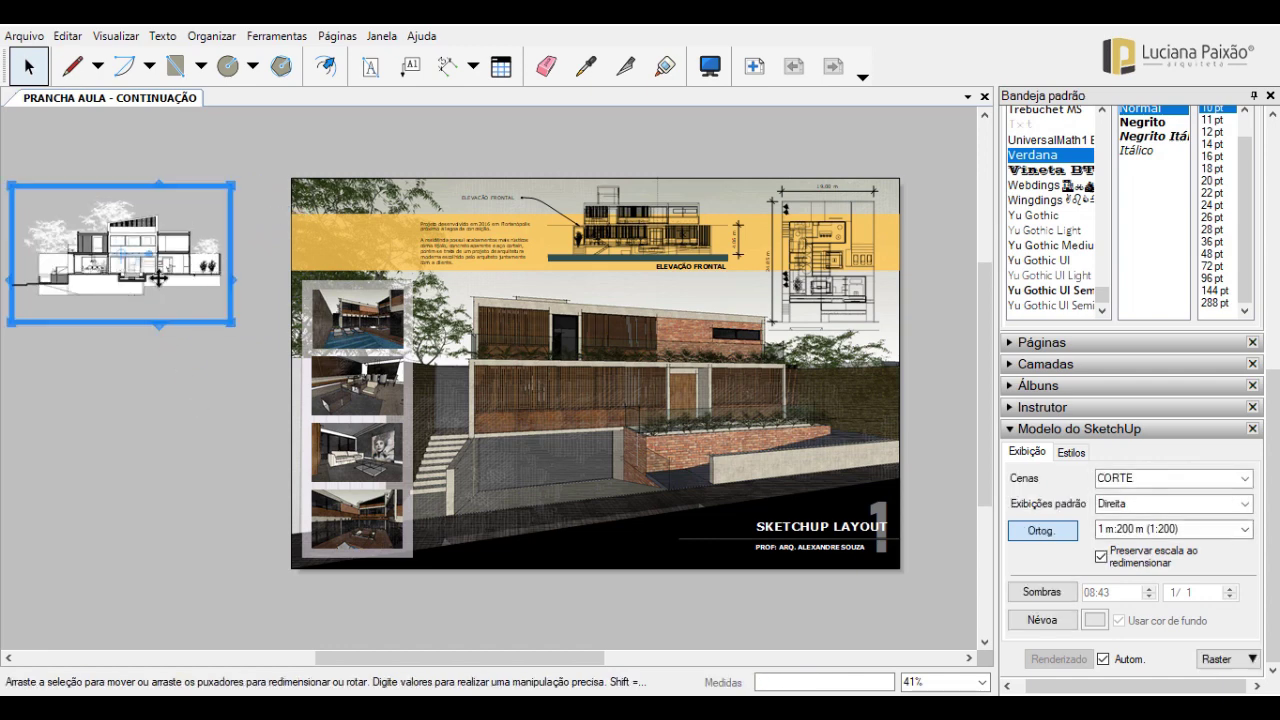
mouse_move(158, 278)
left_mouse_down()
mouse_move(378, 237)
mouse_move(371, 252)
left_mouse_up()
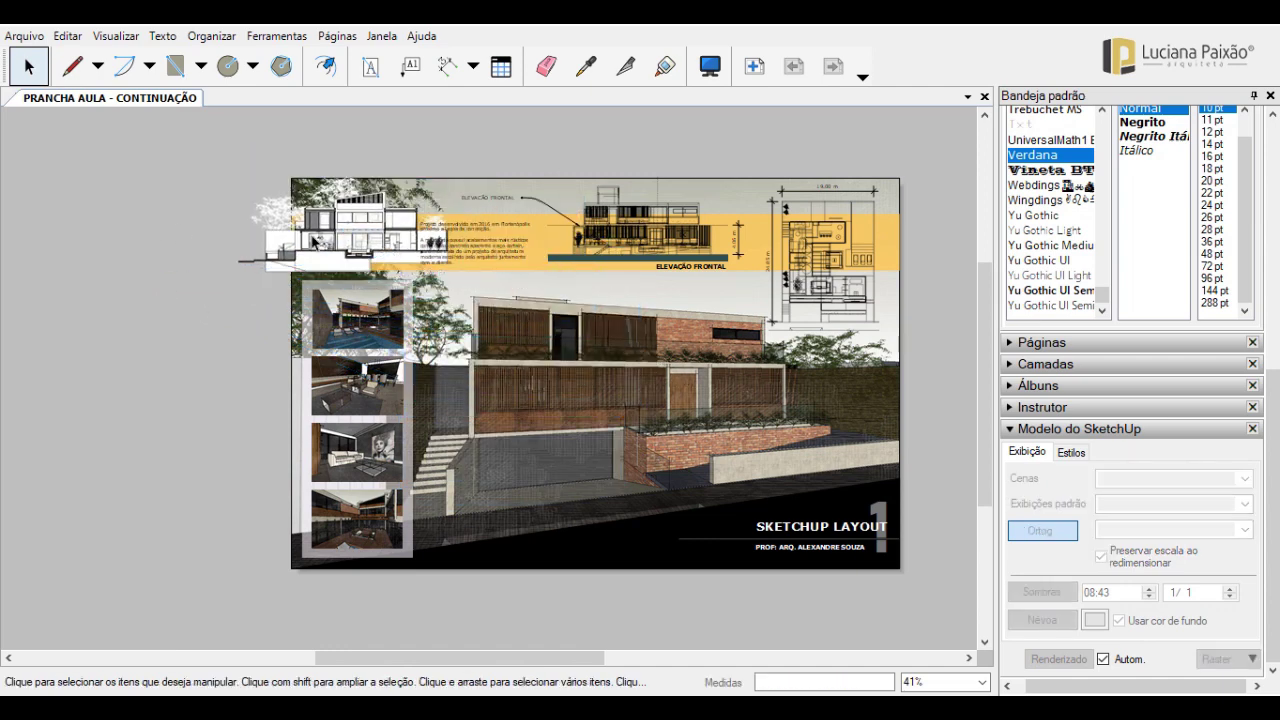
- Drag the CORTE section viewport off the sheet and delete it
left_click_drag(331, 234, 176, 236)
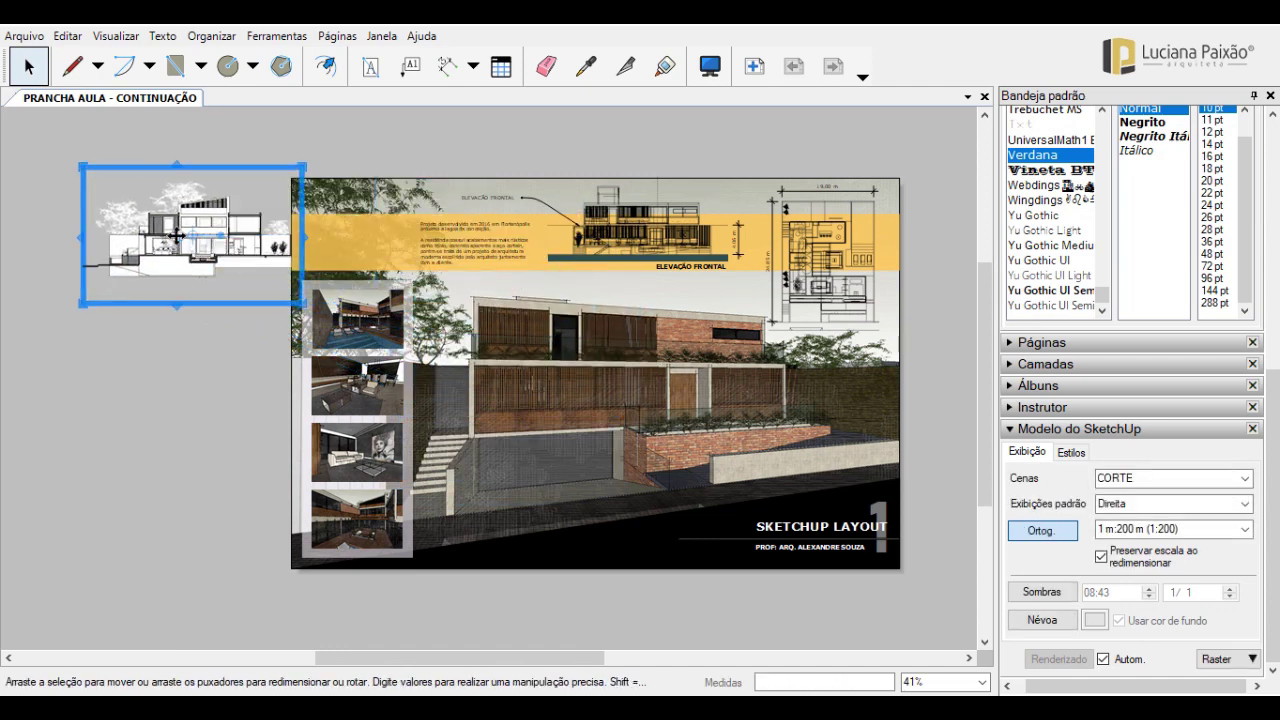
key("Delete")
scroll(934, 370, "up", 1)
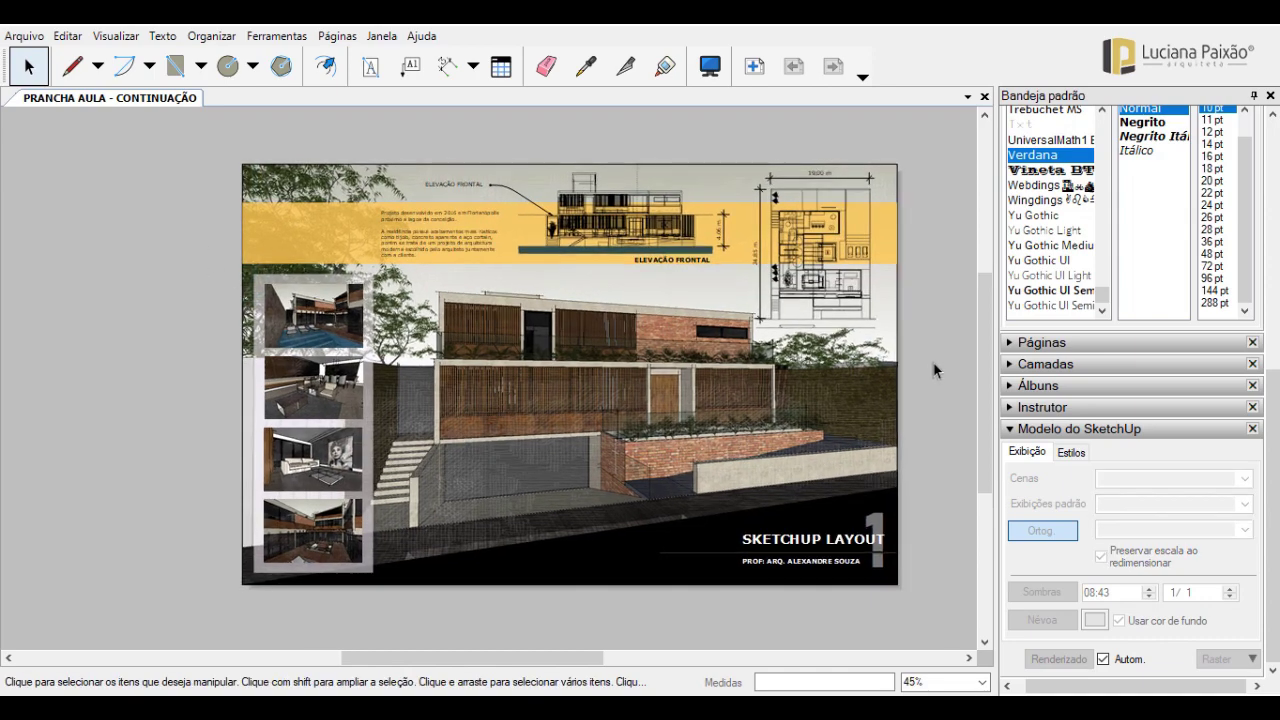
scroll(932, 355, "up", 1)
scroll(928, 325, "up", 1)
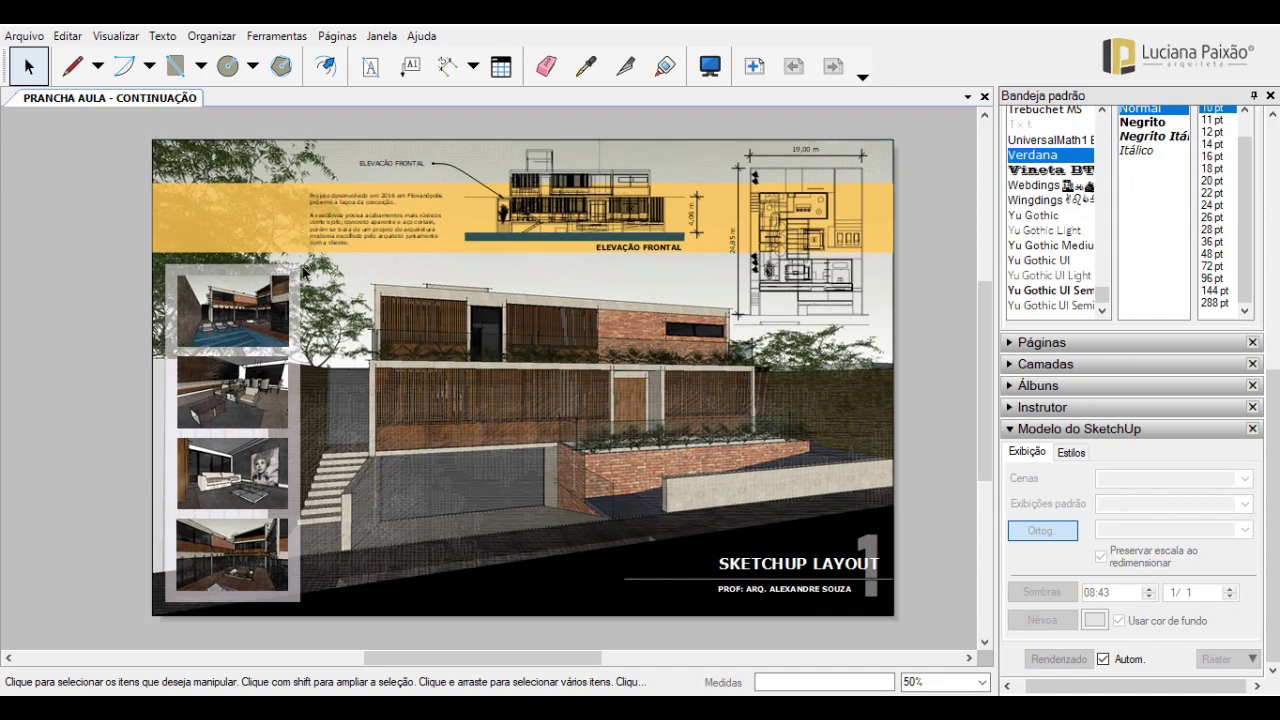